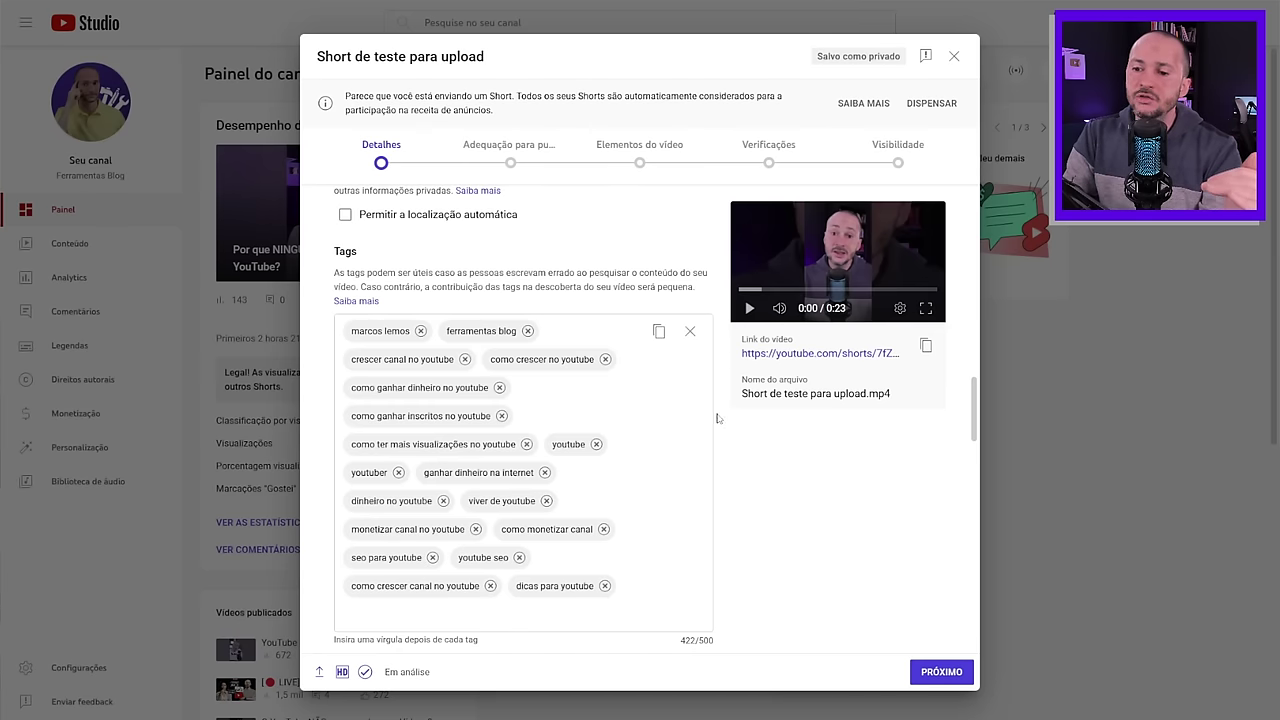
Step: Review the Short's details, from title and description through tags, language, licence and Shorts remix settings to category and comments
scroll(640, 292, "up", 15)
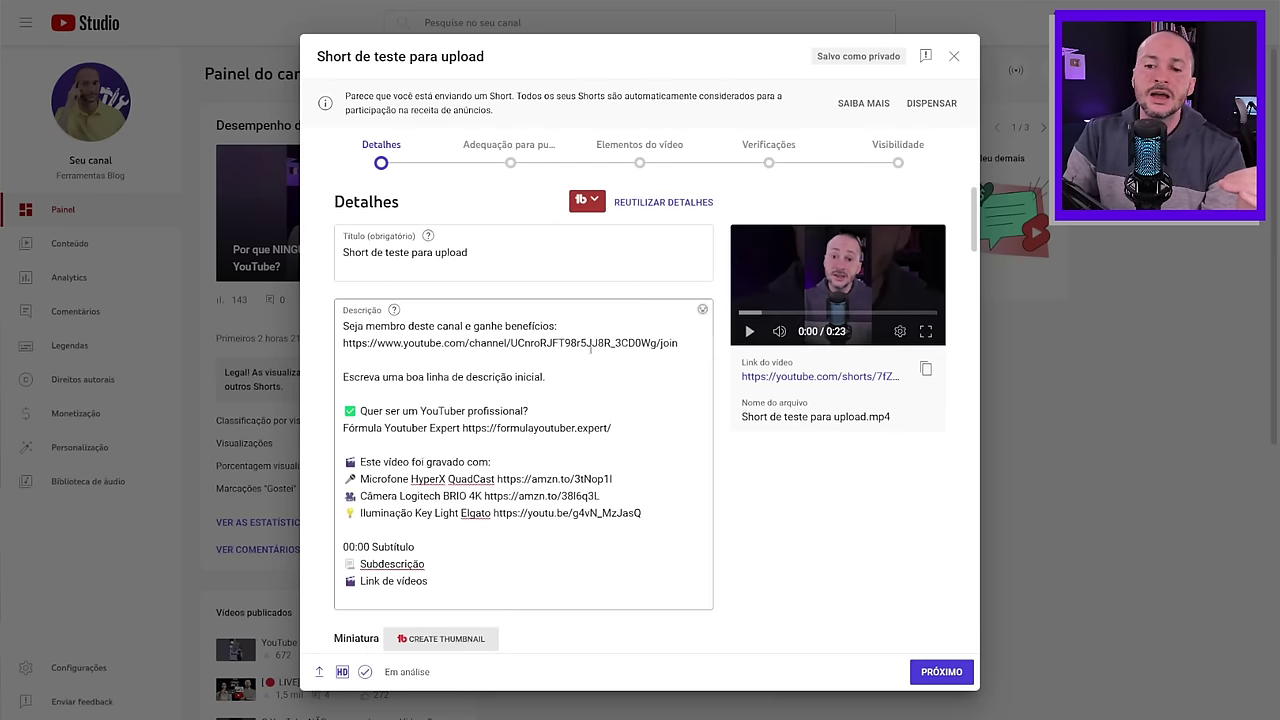
scroll(800, 515, "down", 8)
scroll(798, 517, "down", 6)
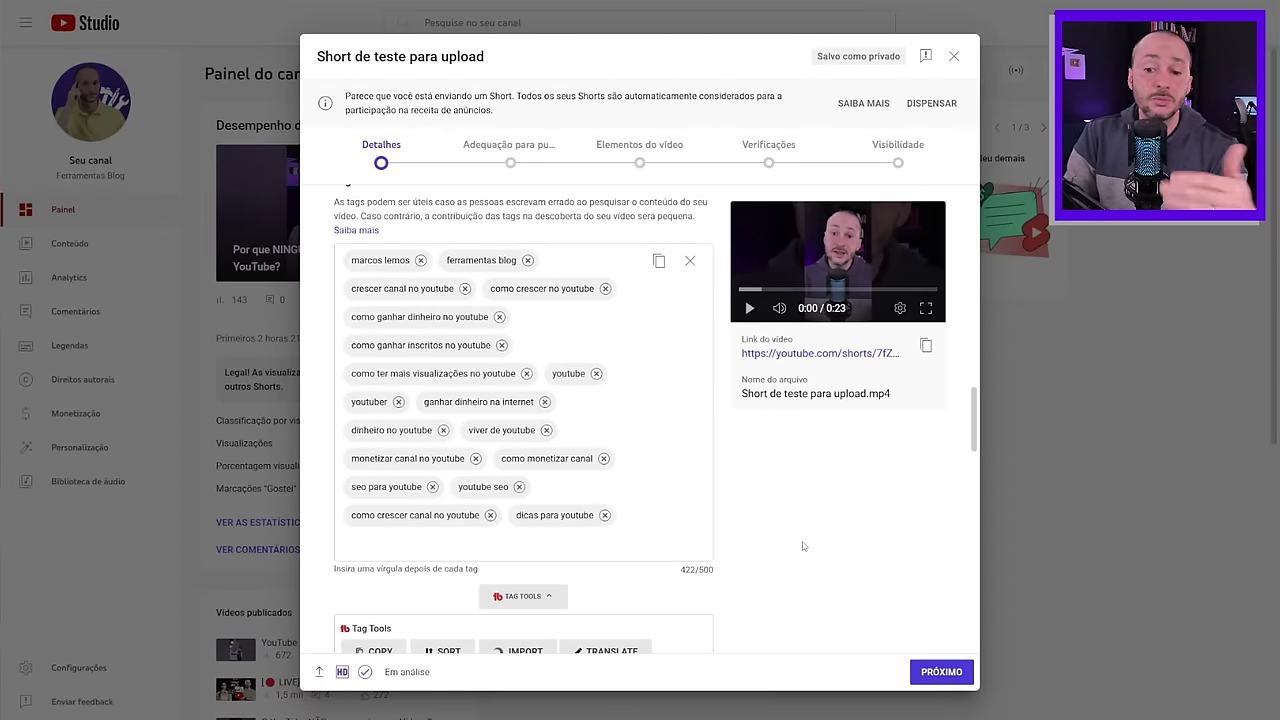
scroll(800, 540, "down", 6)
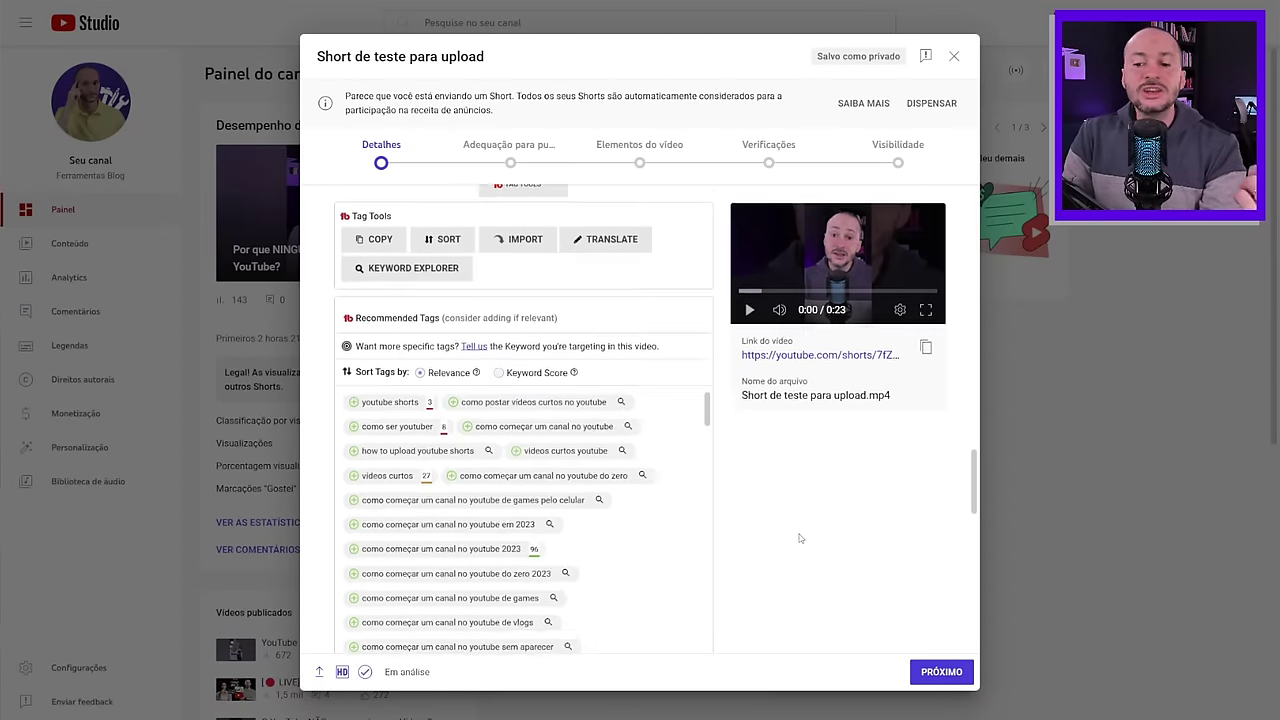
scroll(799, 539, "down", 3)
scroll(799, 539, "down", 1)
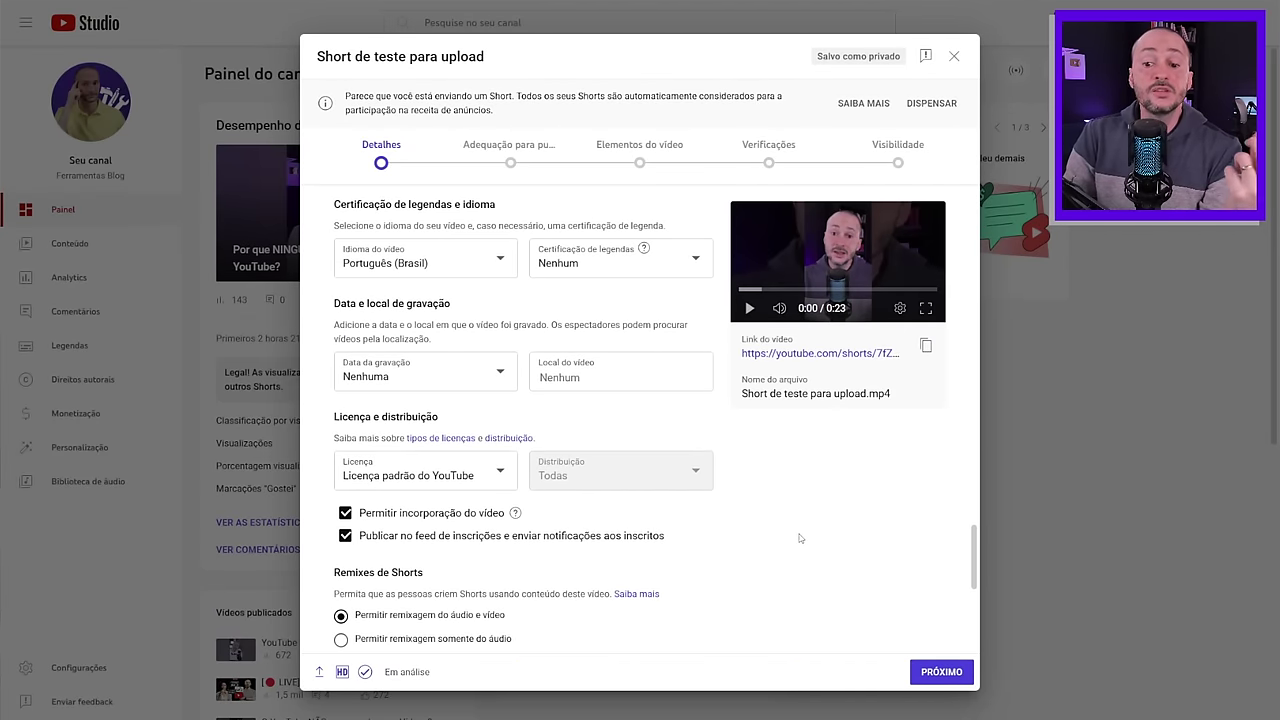
scroll(401, 428, "down", 1)
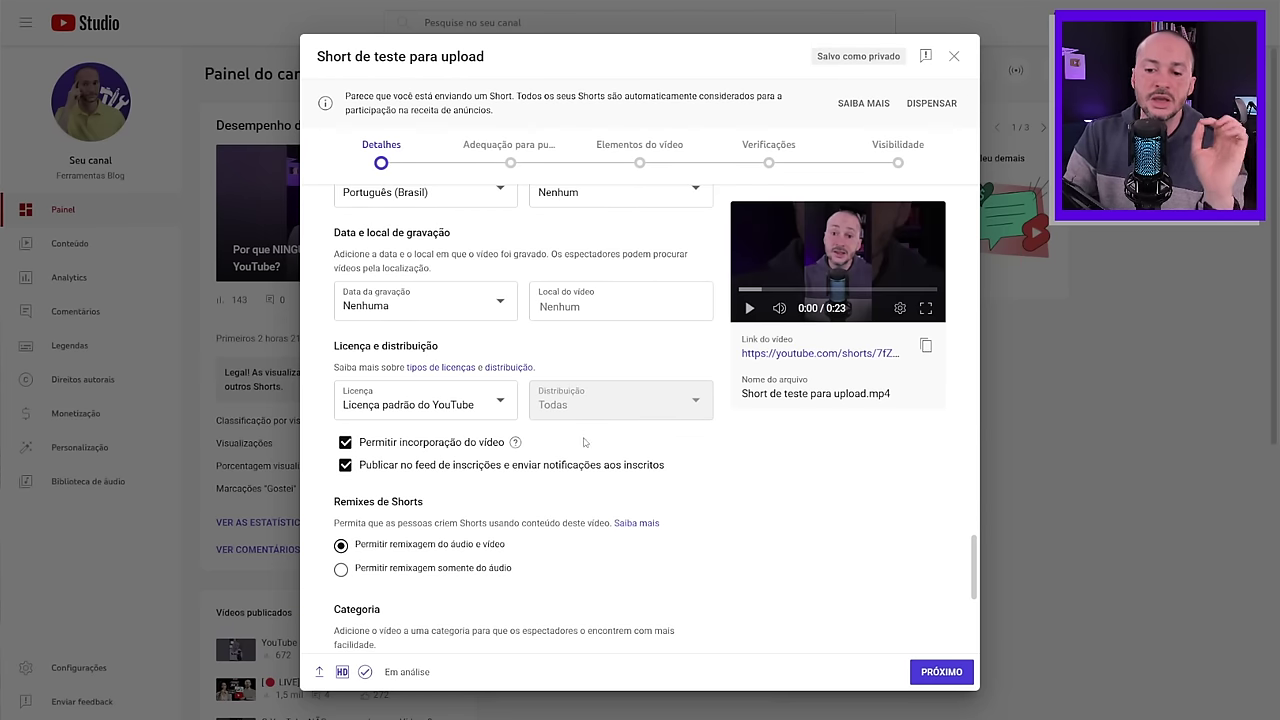
scroll(770, 465, "down", 1)
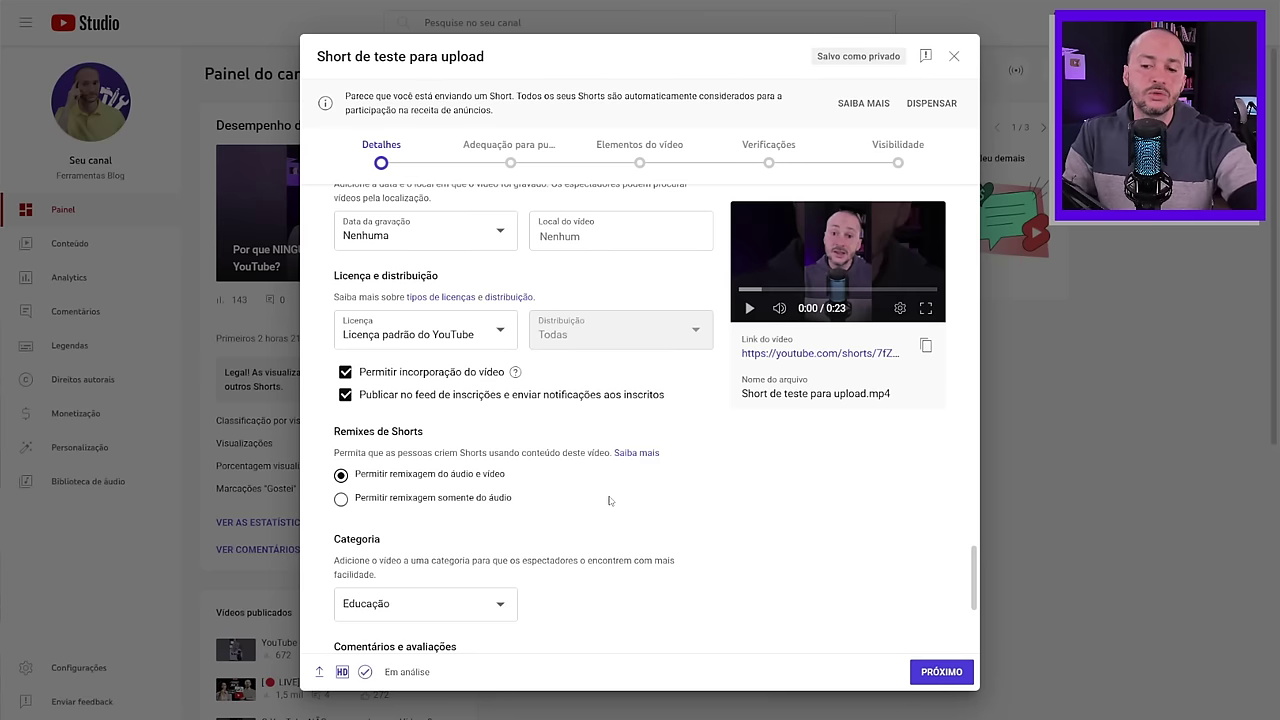
scroll(609, 500, "down", 2)
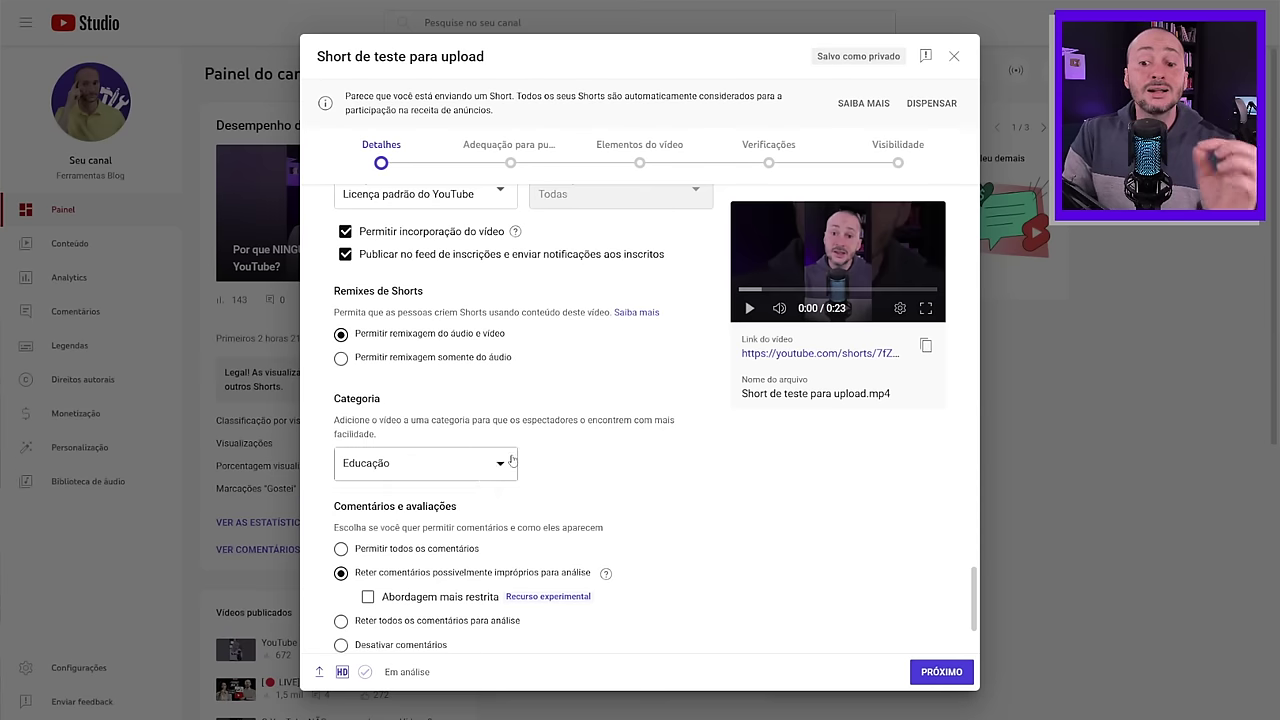
Step: Examine the list of available categories for the Short
left_click(505, 462)
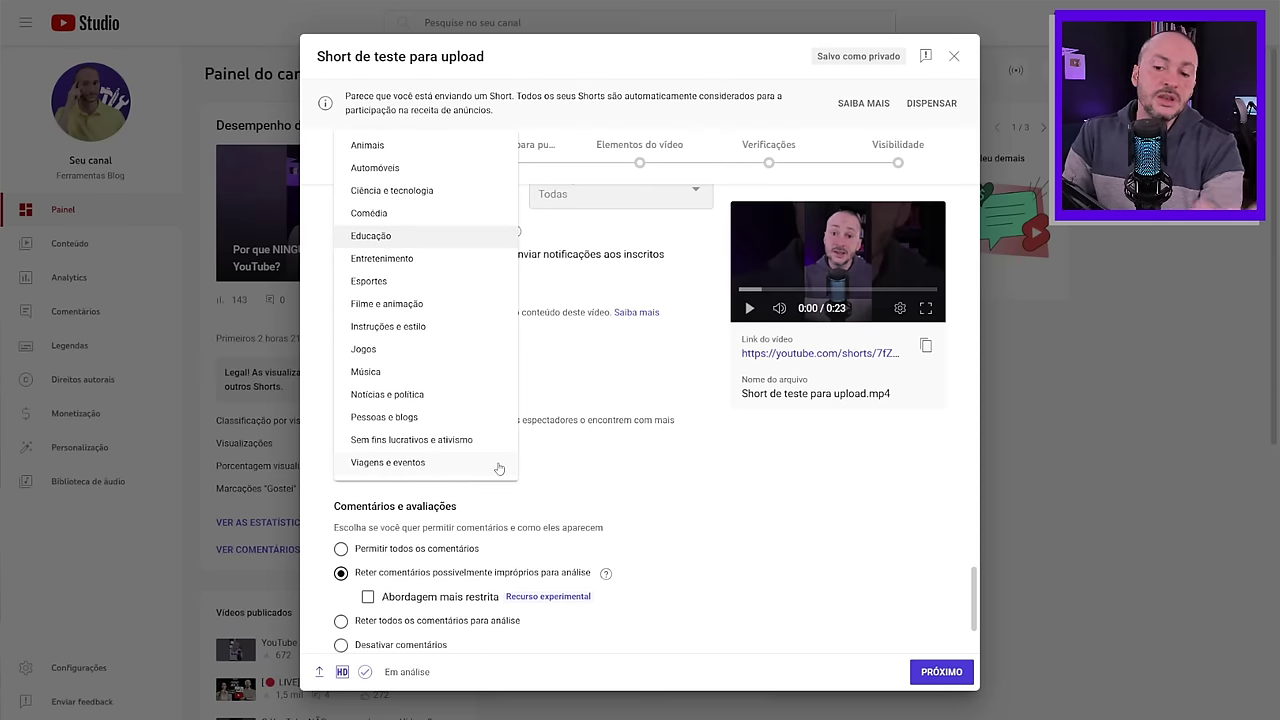
left_click(626, 465)
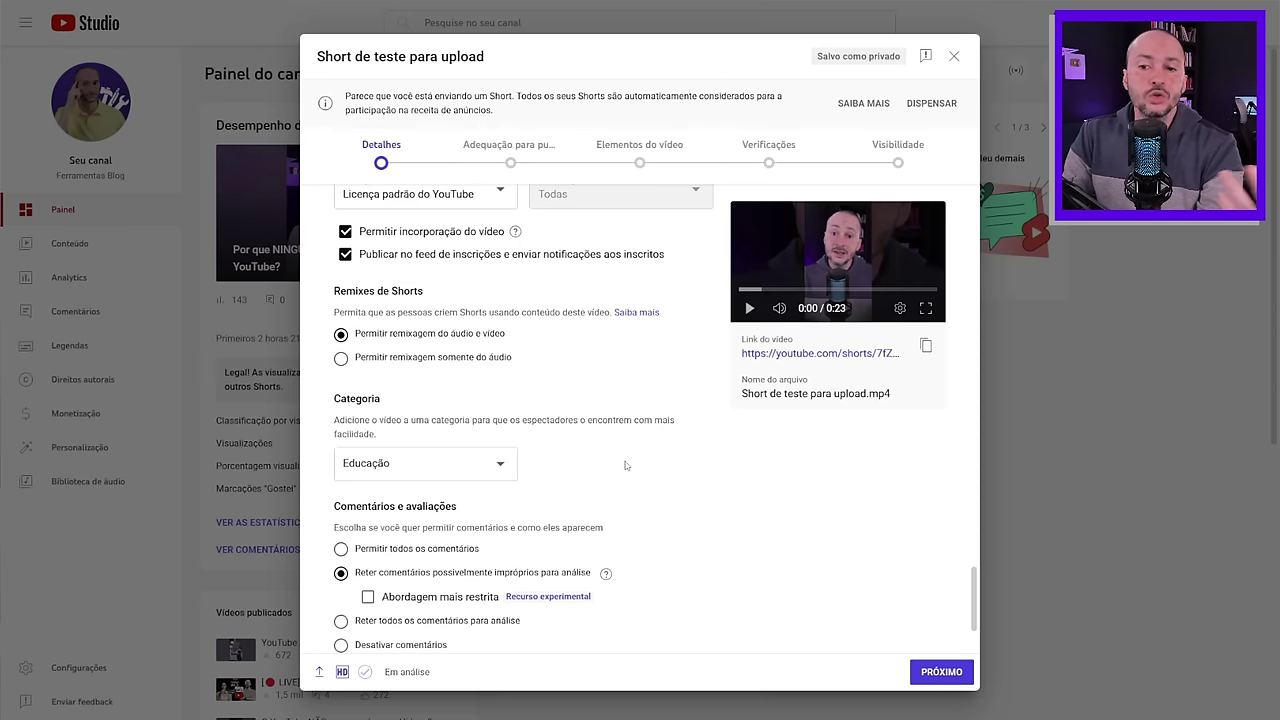
left_click(483, 460)
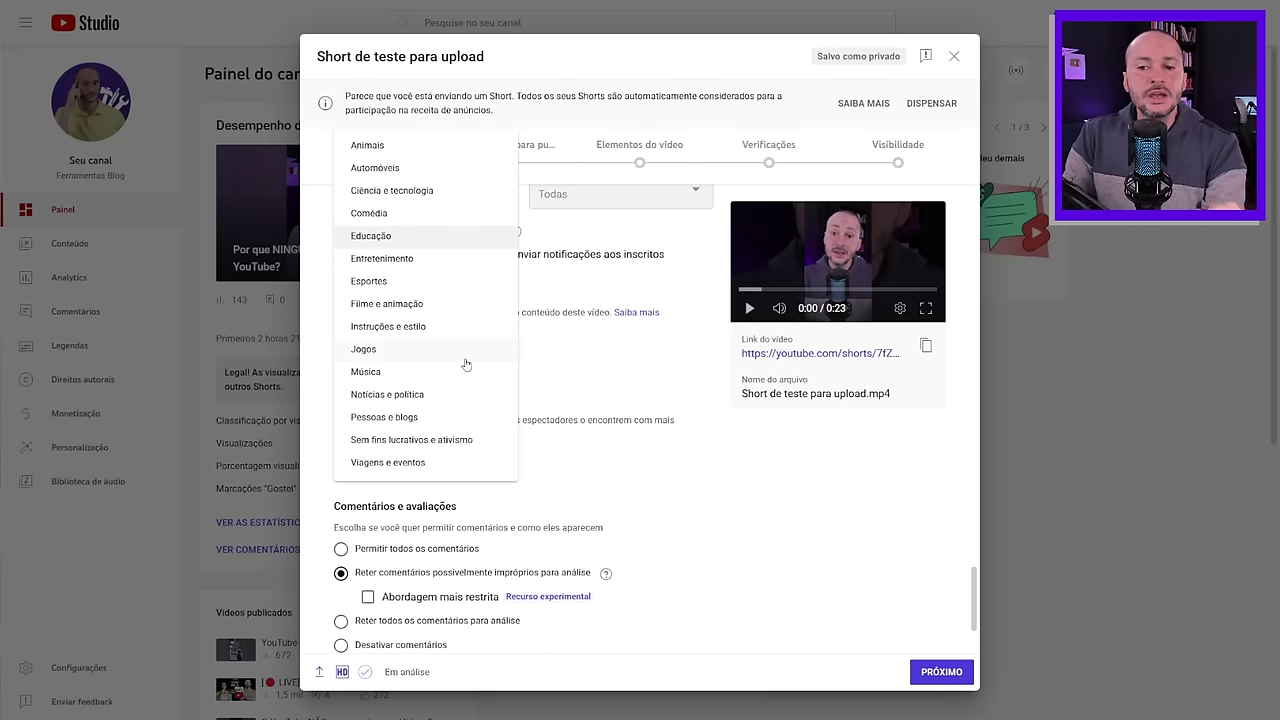
left_click(696, 464)
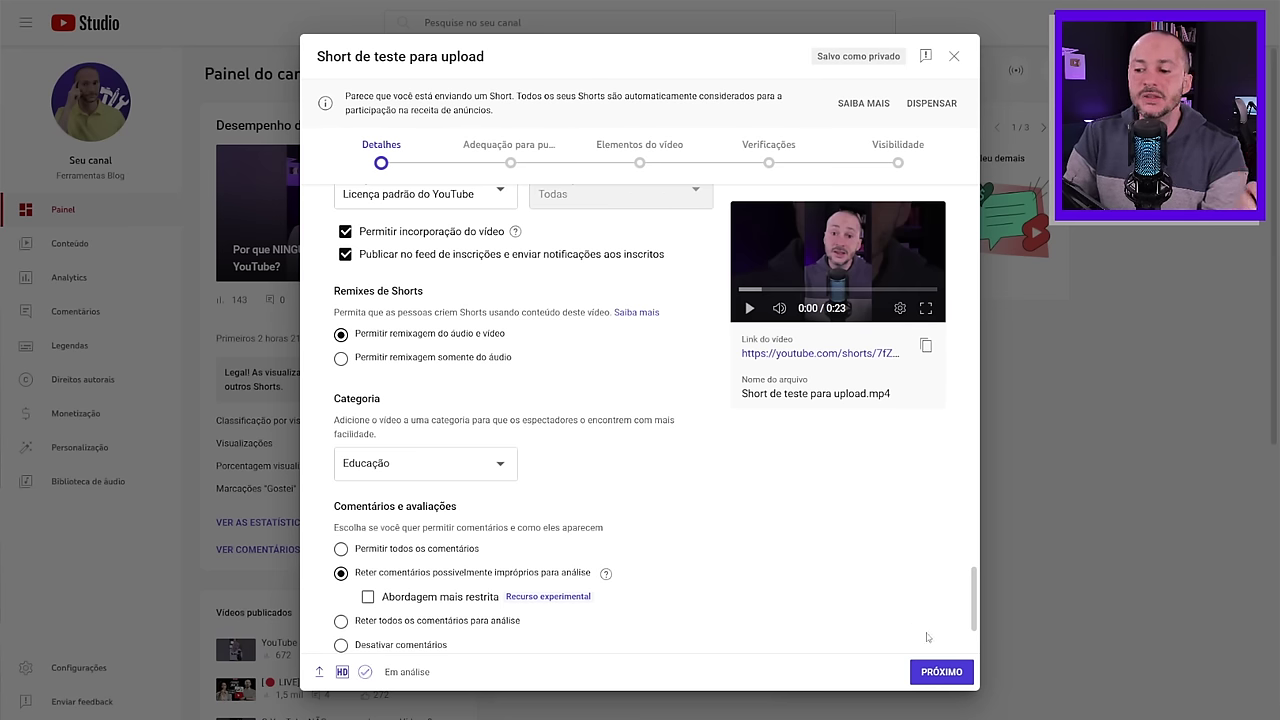
Step: Rate the Short's ad suitability as "Nenhuma das opções", submit the classification and continue to the video elements
left_click(942, 672)
scroll(814, 523, "down", 5)
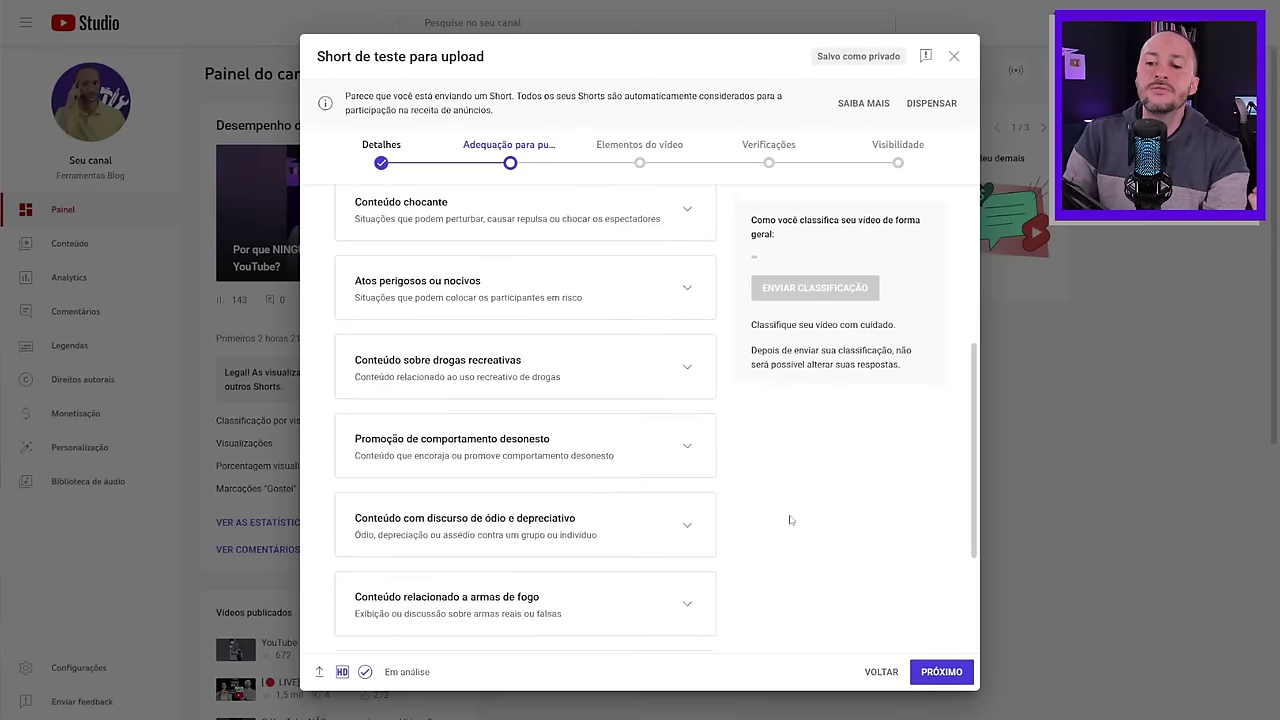
left_click(447, 624)
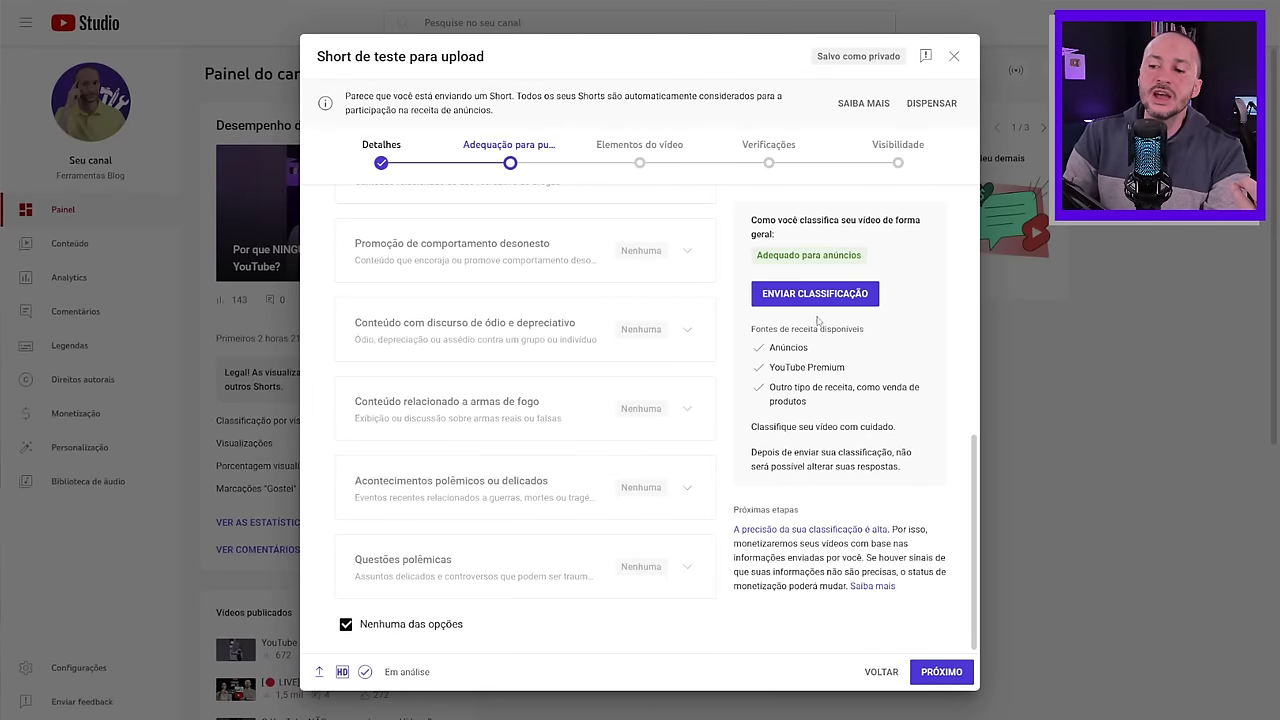
left_click(825, 294)
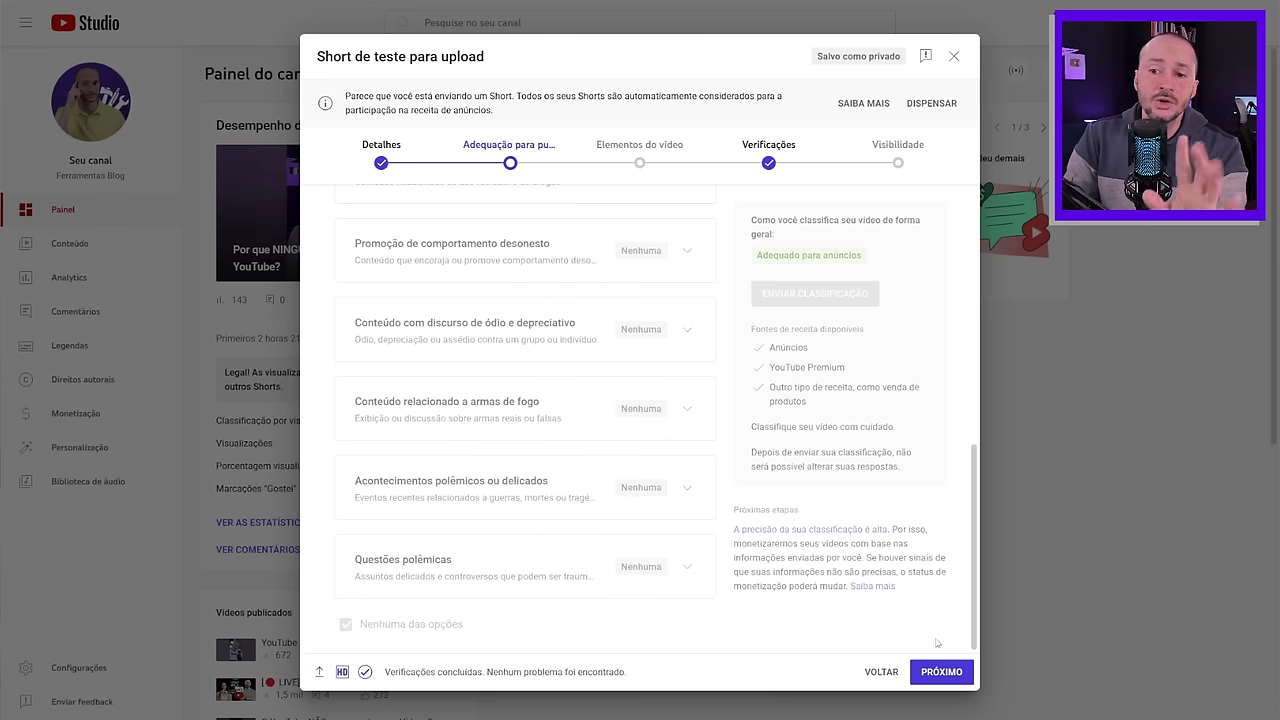
left_click(917, 673)
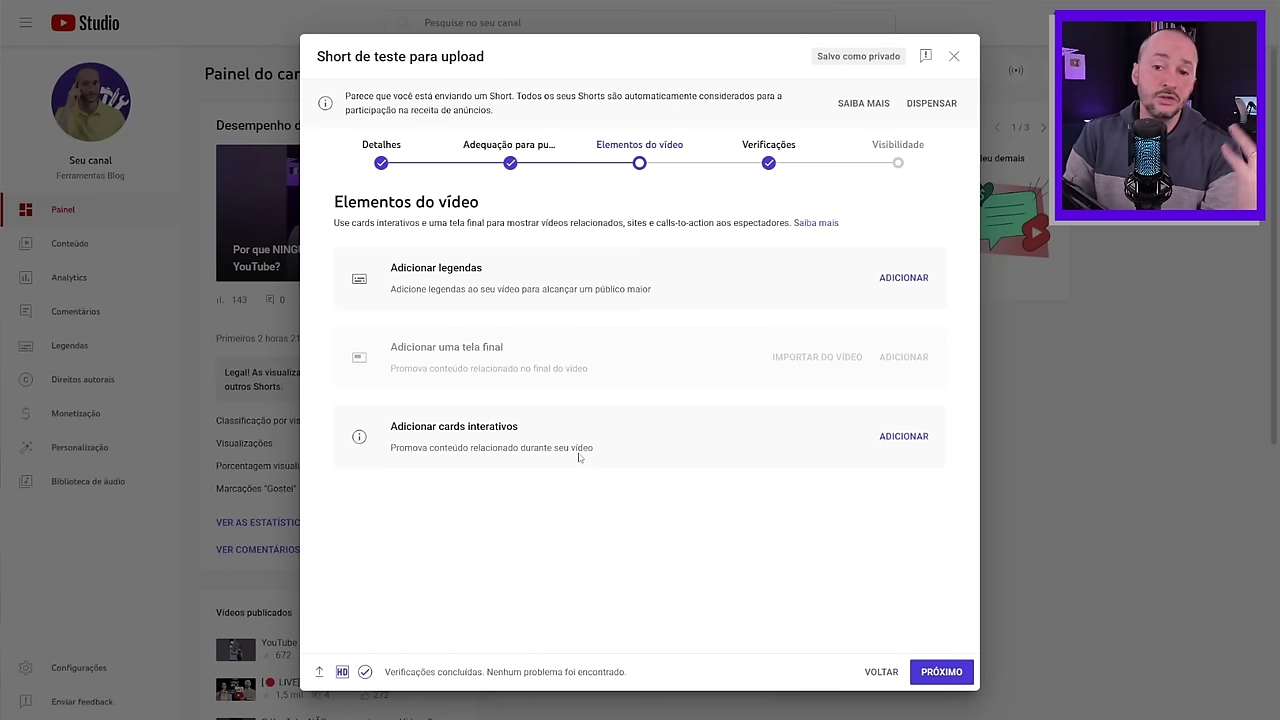
Step: Examine the interactive card types and the channel videos available for a video card, then discard the card changes
left_click(900, 437)
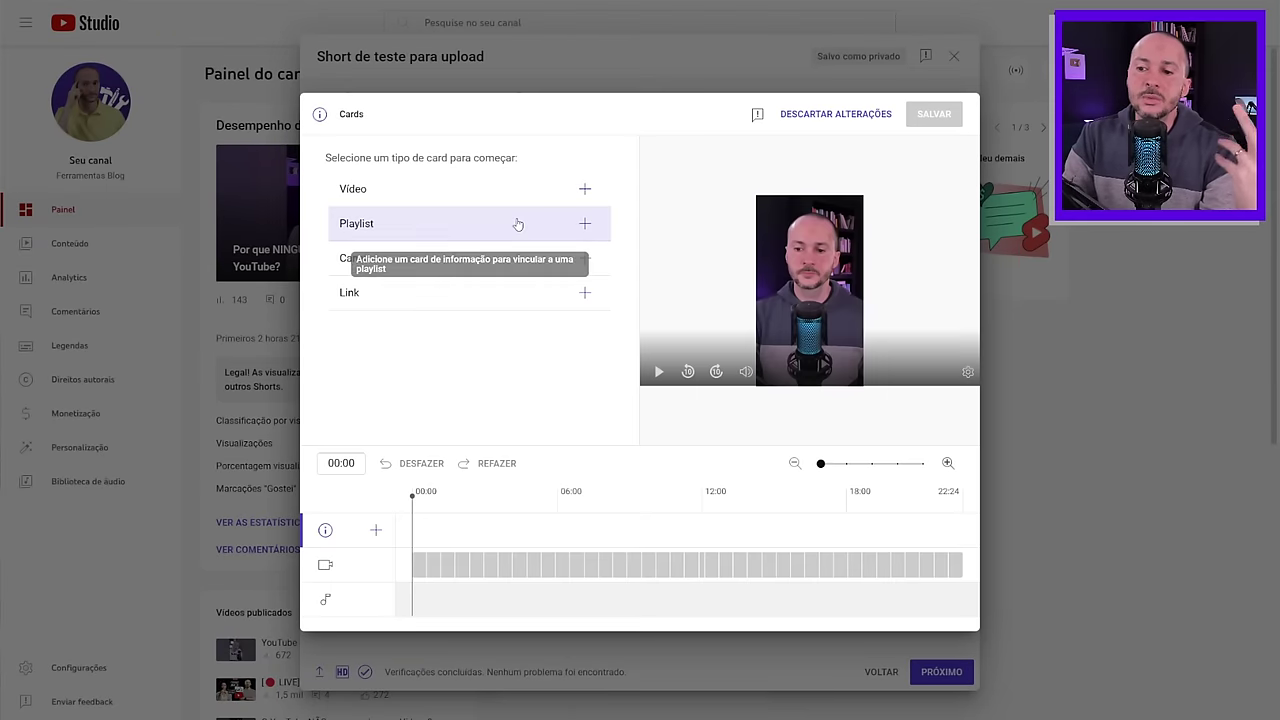
left_click(406, 190)
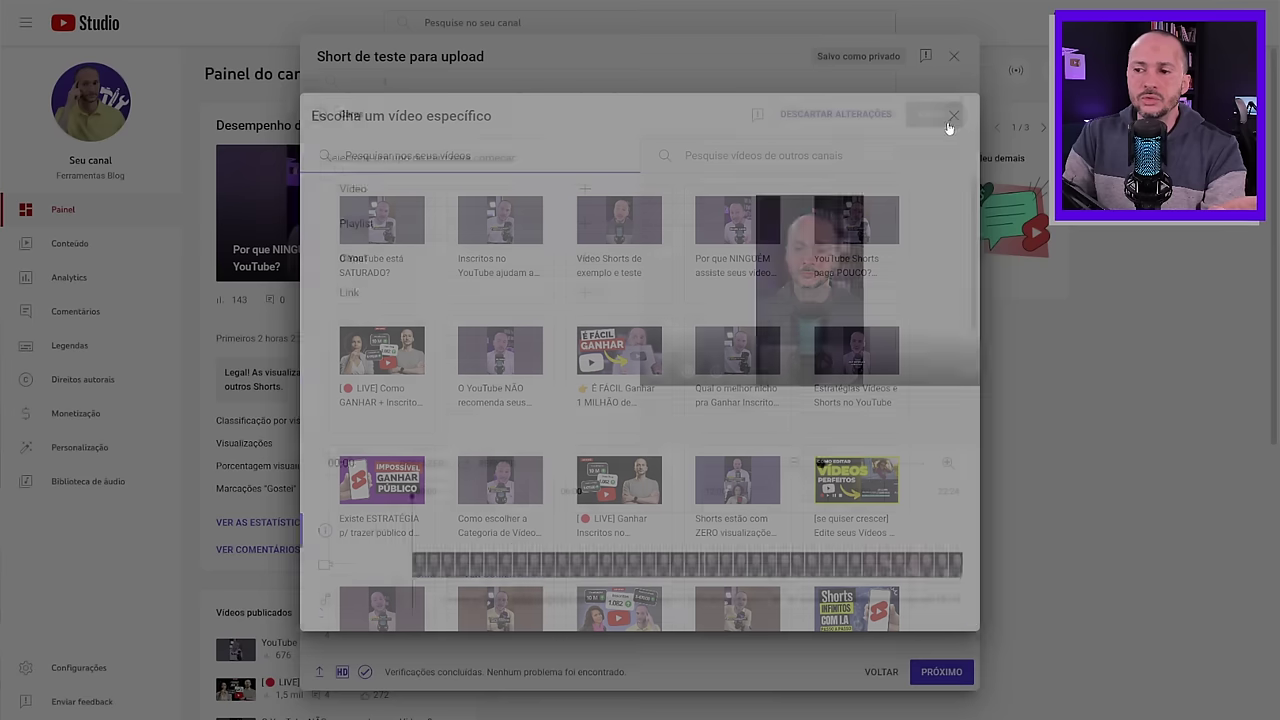
left_click(954, 116)
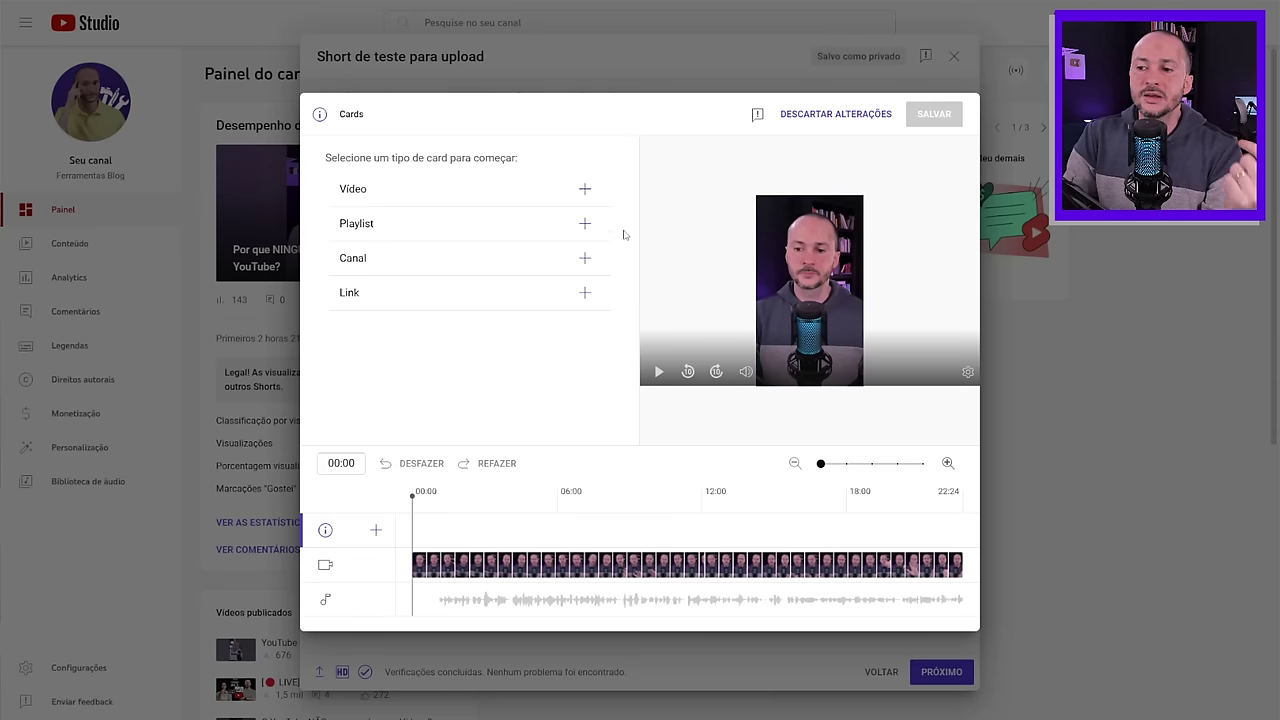
left_click(850, 114)
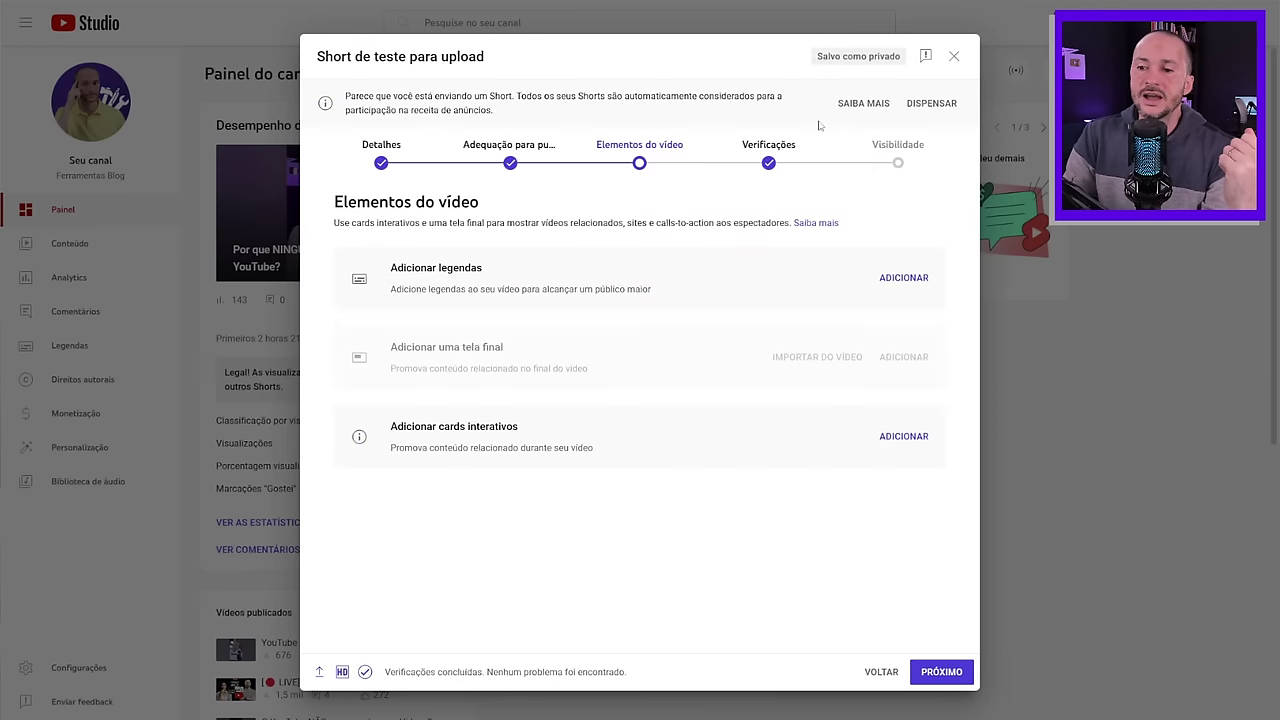
Step: Proceed through the video elements and checks to the visibility settings and choose scheduled publishing (Programar)
left_click(944, 670)
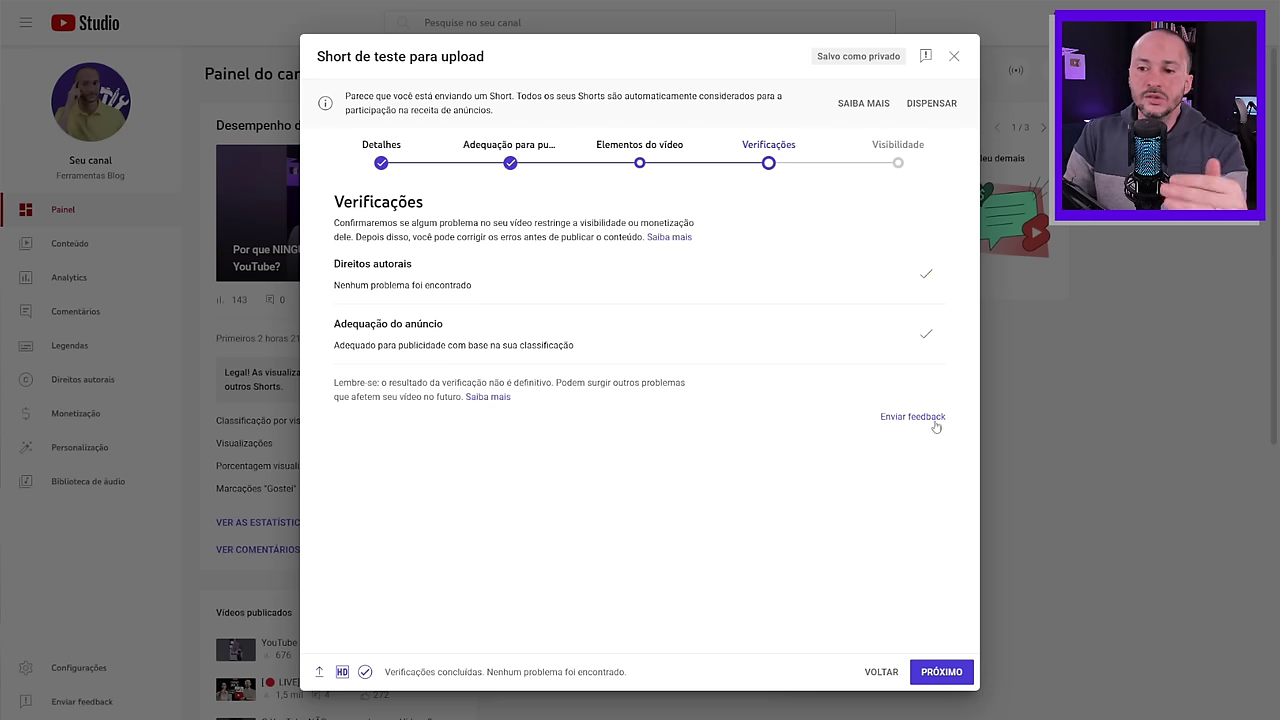
left_click(942, 672)
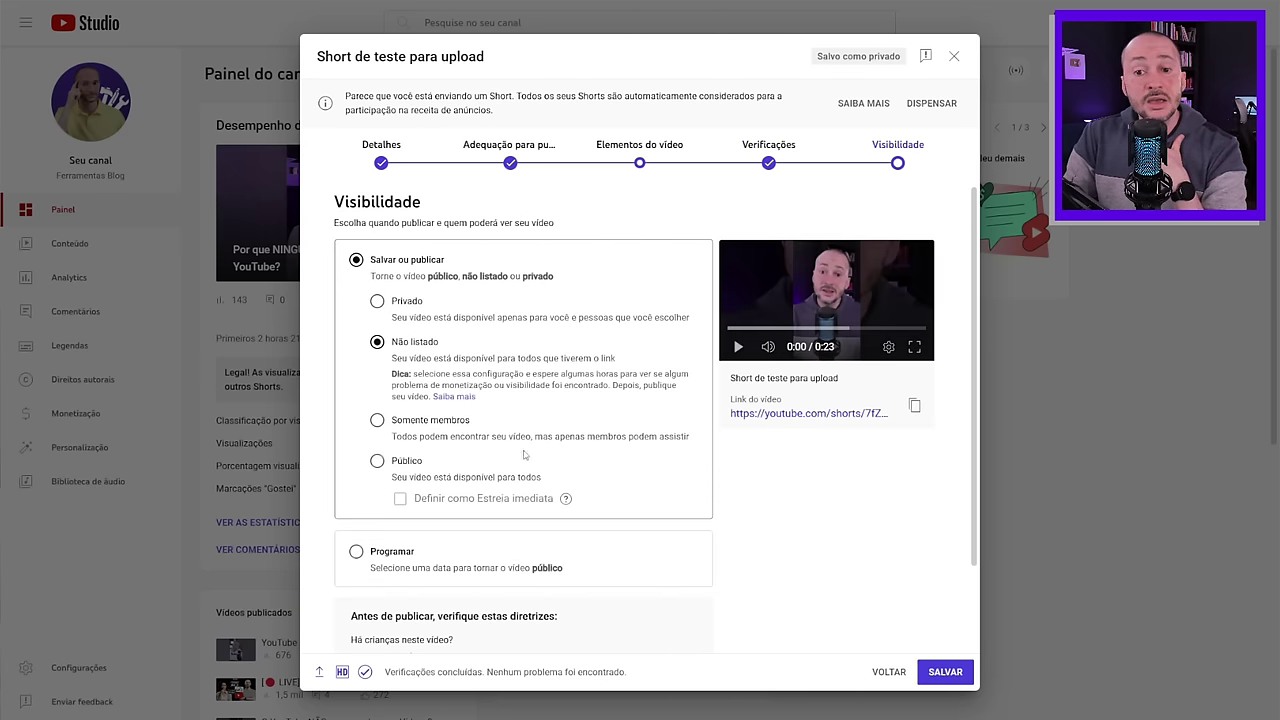
scroll(484, 462, "down", 1)
left_click(391, 484)
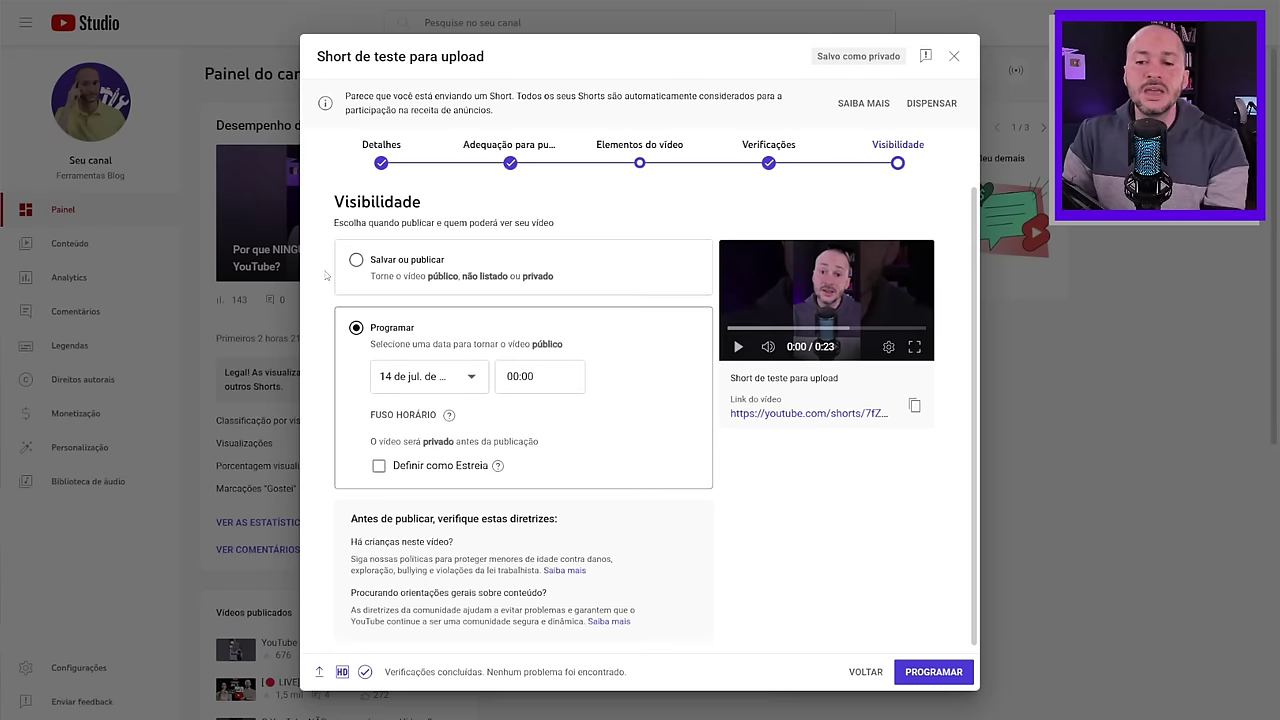
Step: Try the Público, Não listado and Privado visibility options for the Short, and switch back to Programar
left_click(372, 270)
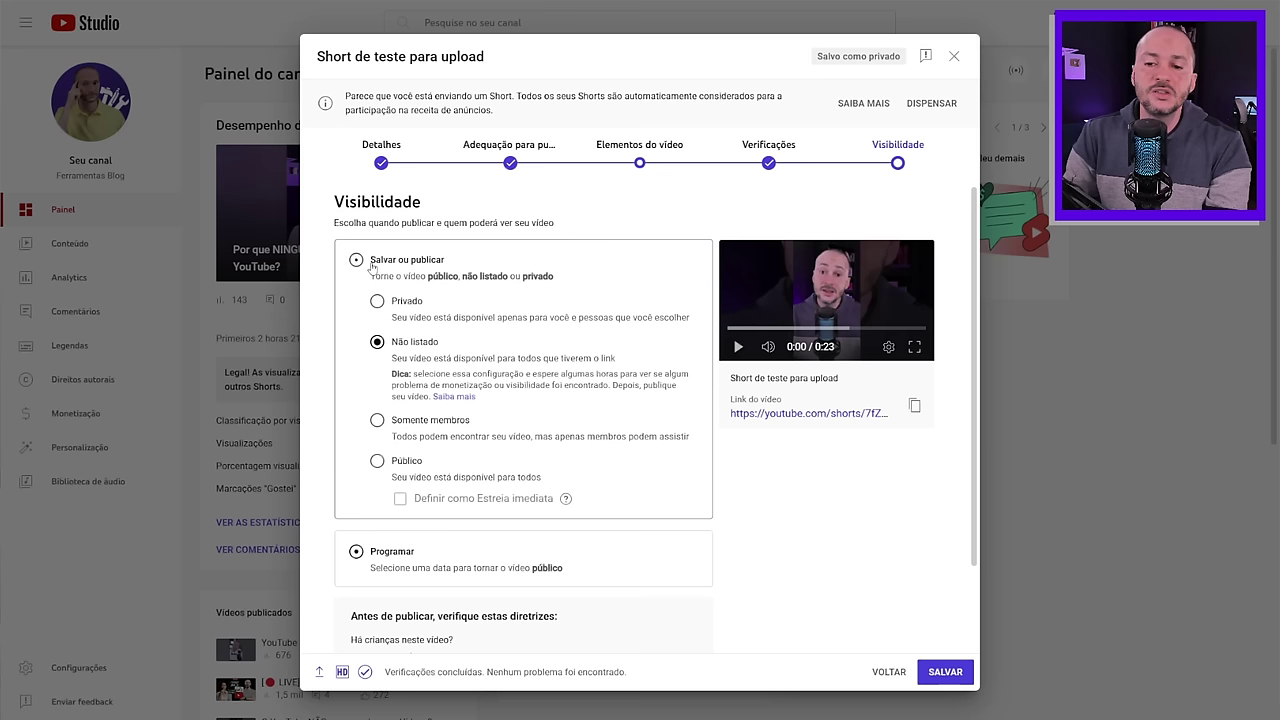
left_click(376, 463)
left_click(415, 340)
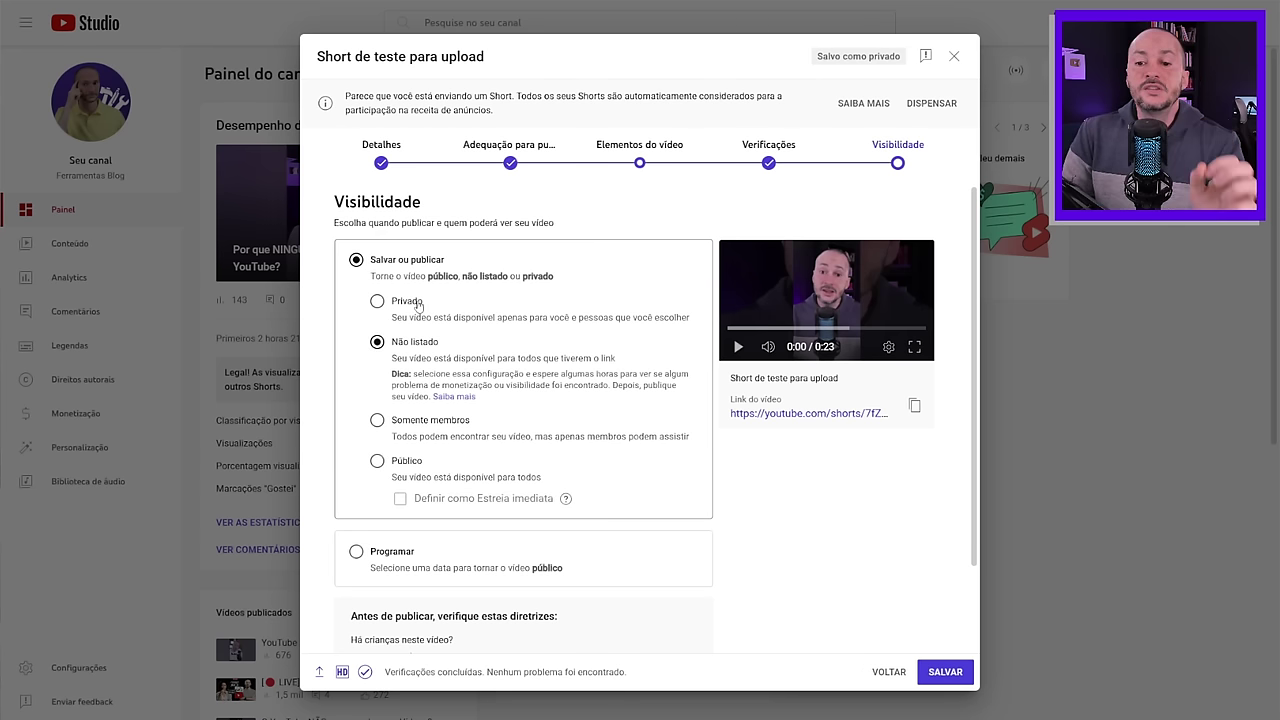
left_click(418, 303)
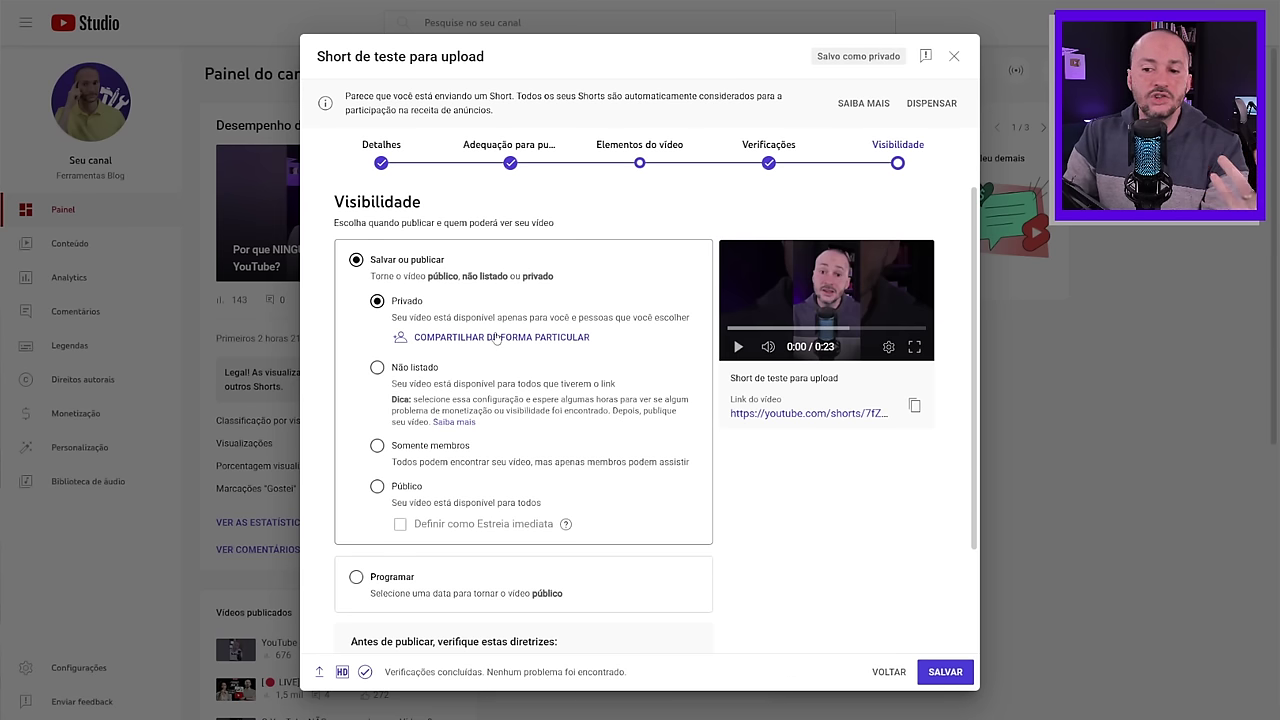
left_click(377, 368)
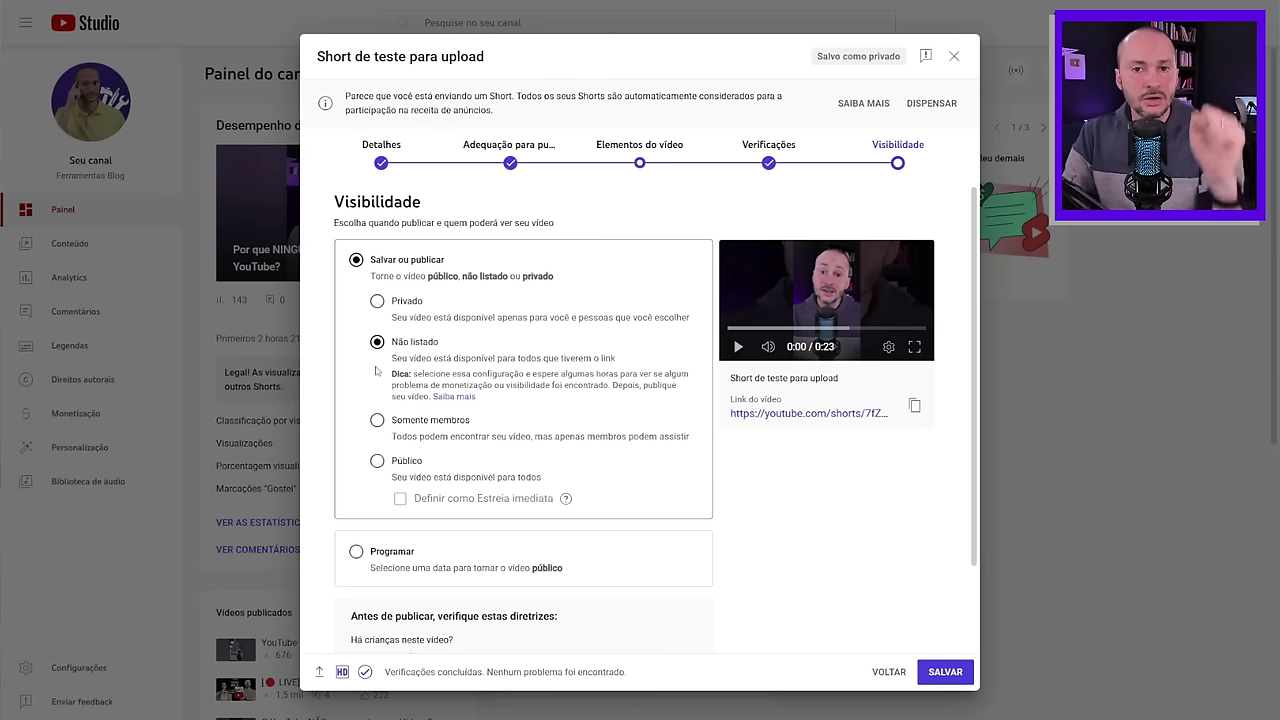
left_click(378, 463)
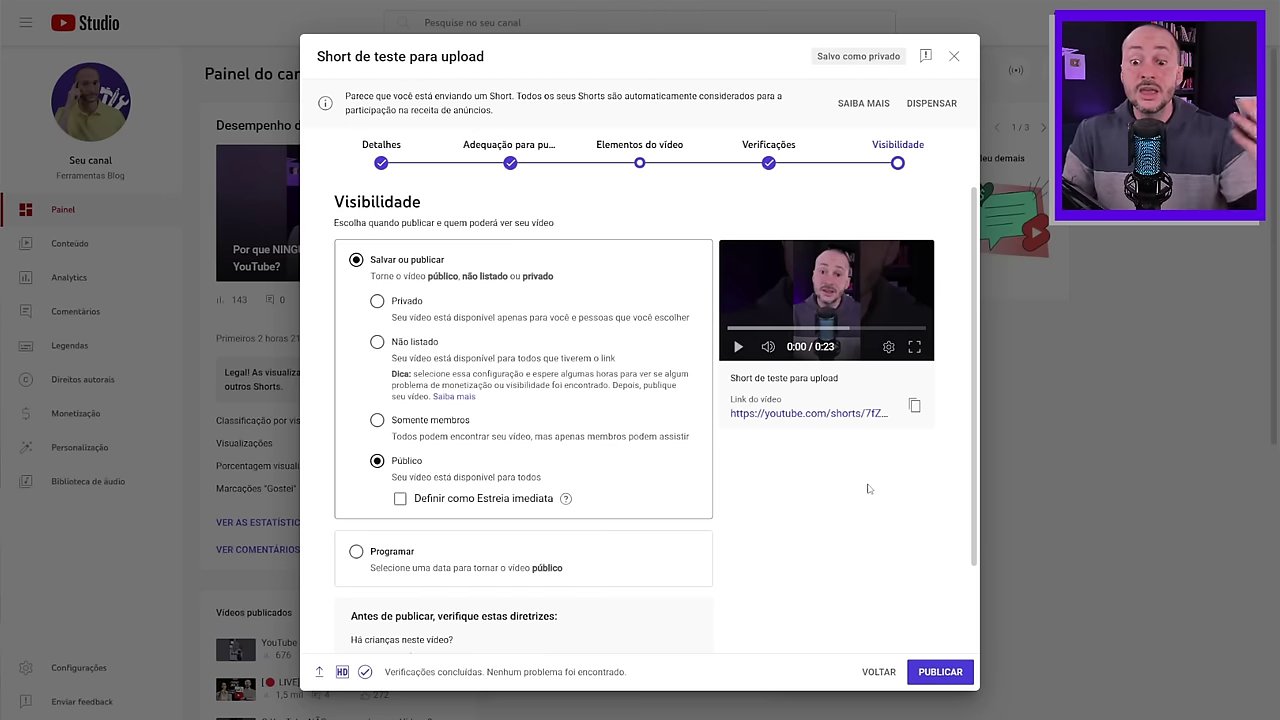
left_click(375, 558)
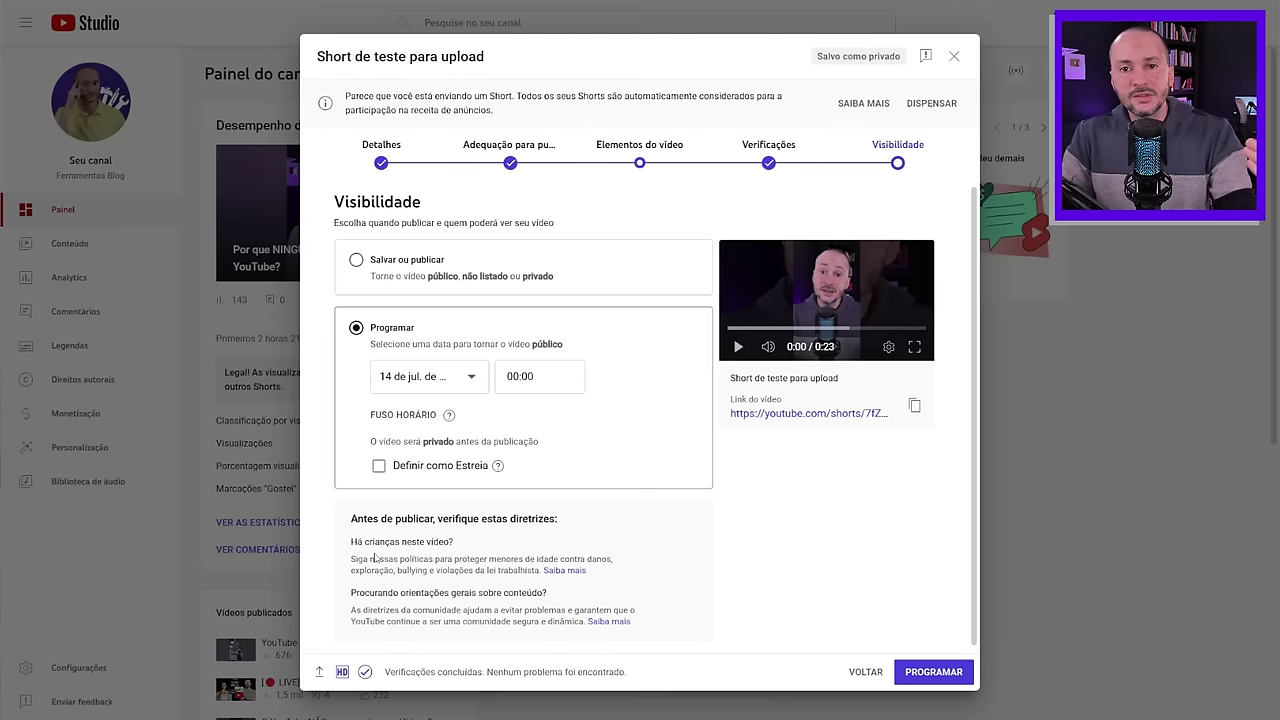